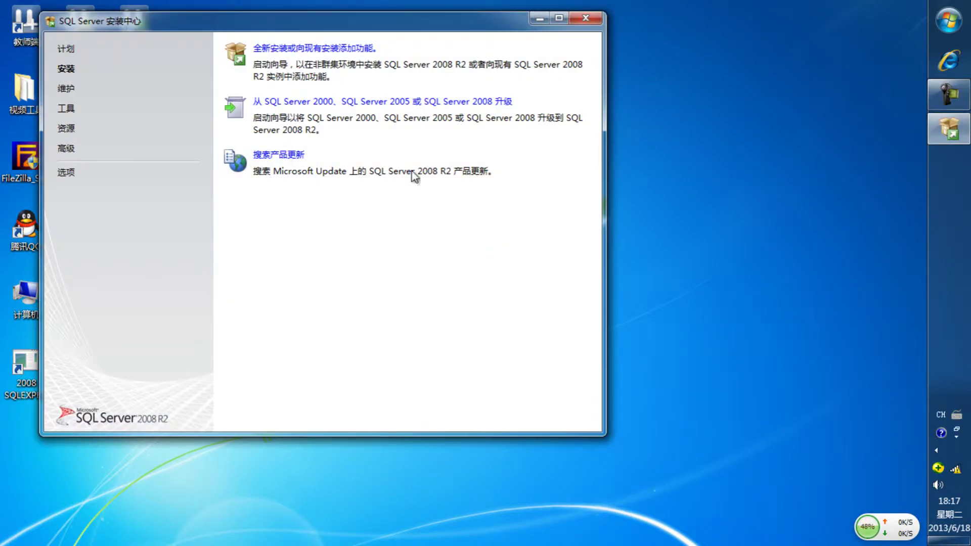
Start a new stand-alone SQL Server 2008 R2 installation and minimize the installation center.
left_click(324, 48)
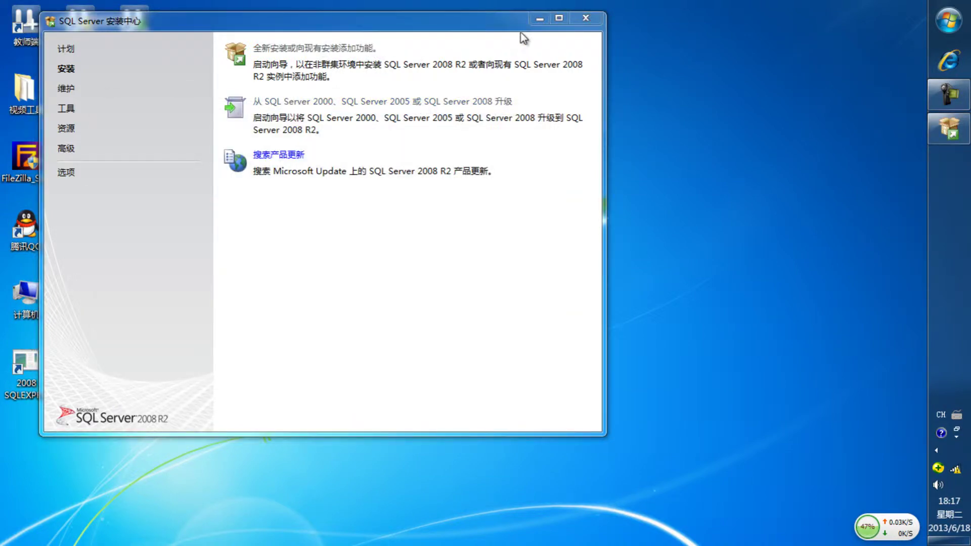
left_click(540, 20)
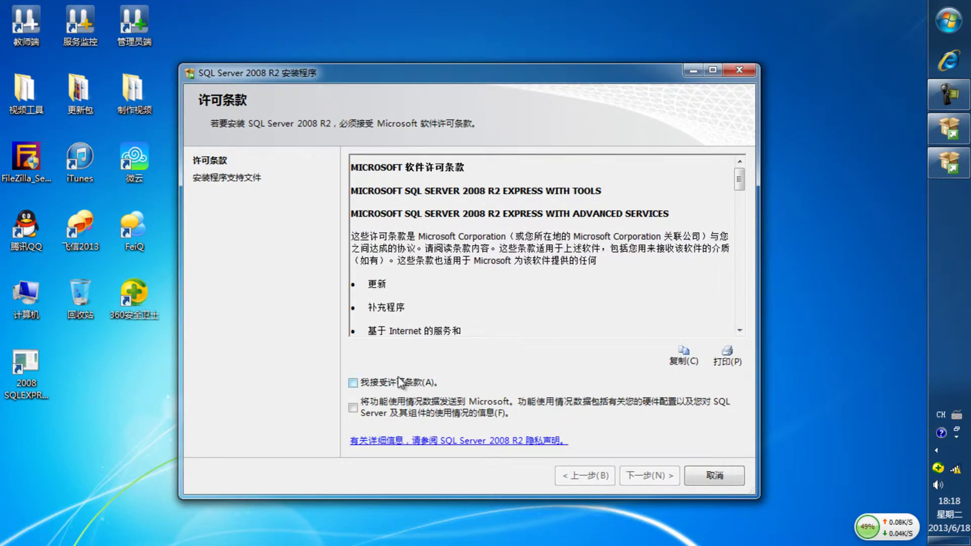
Accept the license terms and continue to Feature Selection.
left_click(367, 386)
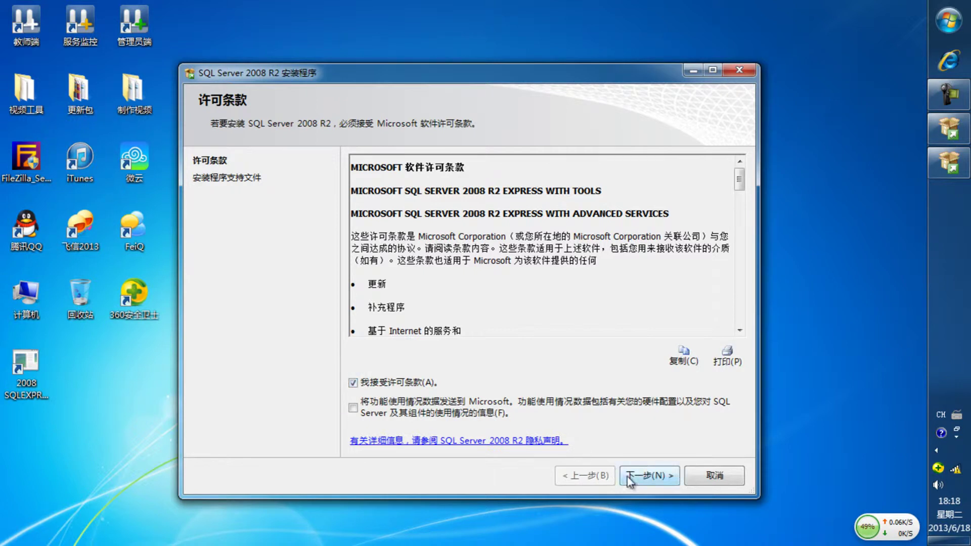
left_click(652, 479)
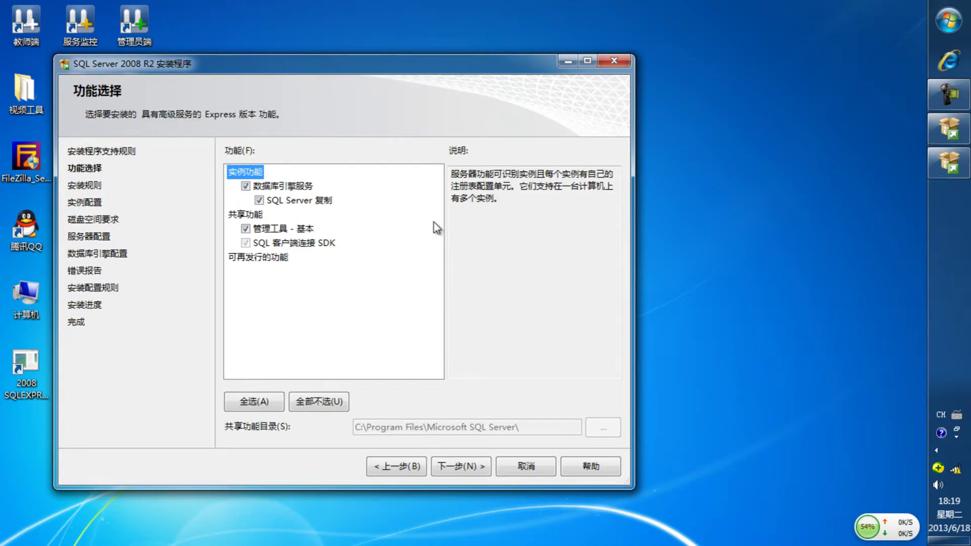
Keep the default features and the SQLExpress named instance, advancing to Server Configuration.
left_click_drag(432, 70, 566, 69)
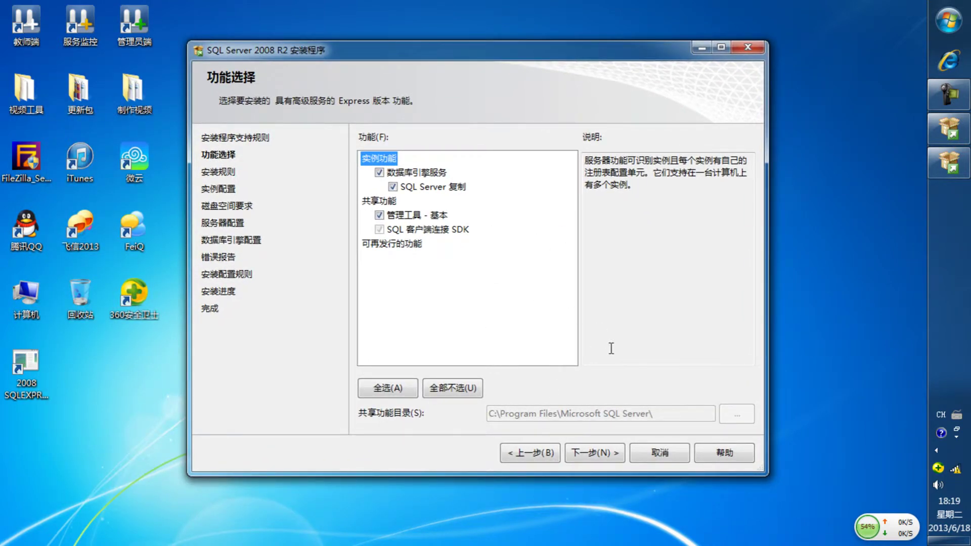
left_click(604, 457)
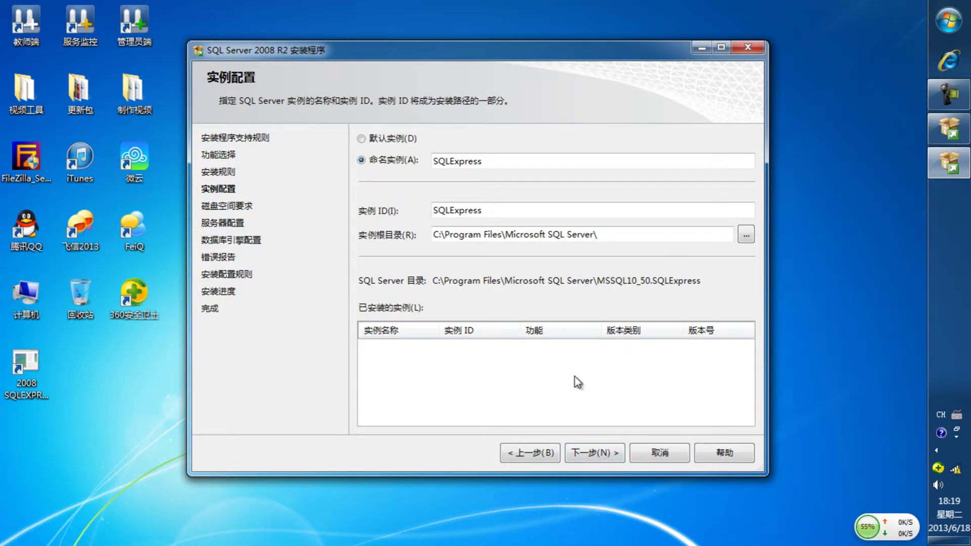
left_click(585, 452)
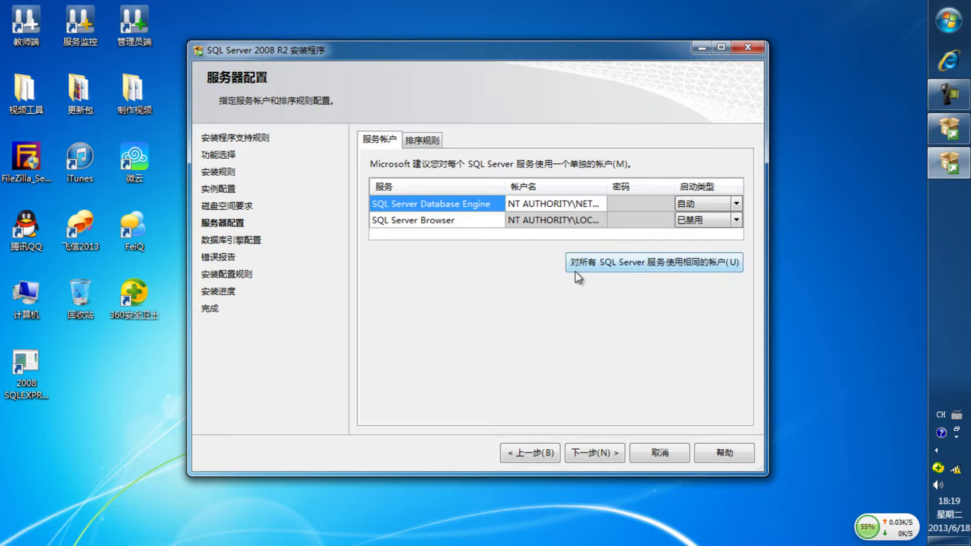
Use one built-in account for all SQL Server services and continue to Database Engine Configuration.
left_click(635, 269)
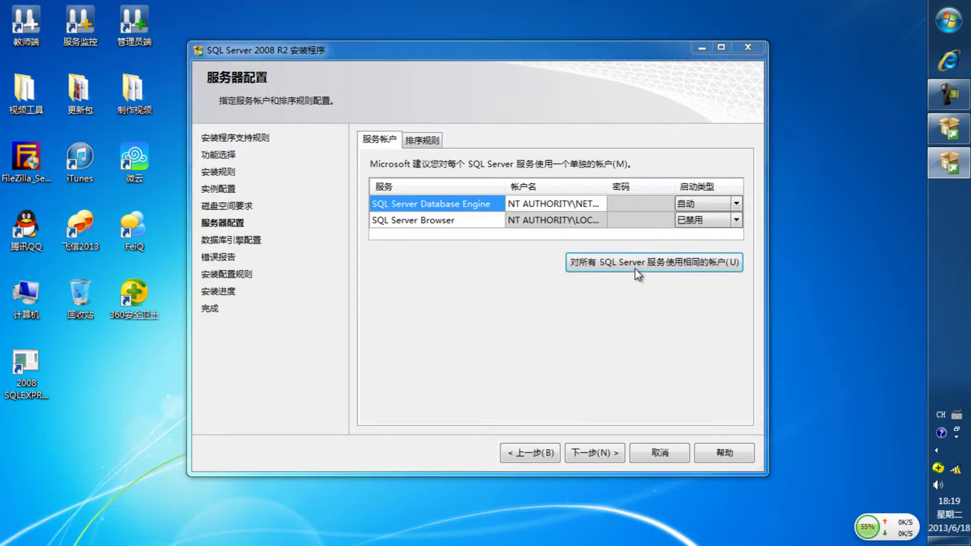
left_click(721, 364)
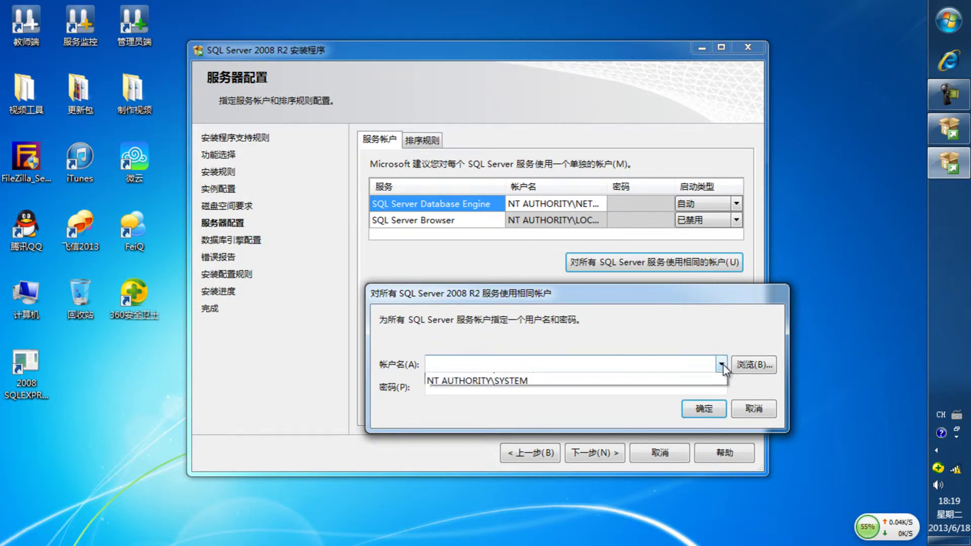
left_click(601, 374)
left_click(693, 409)
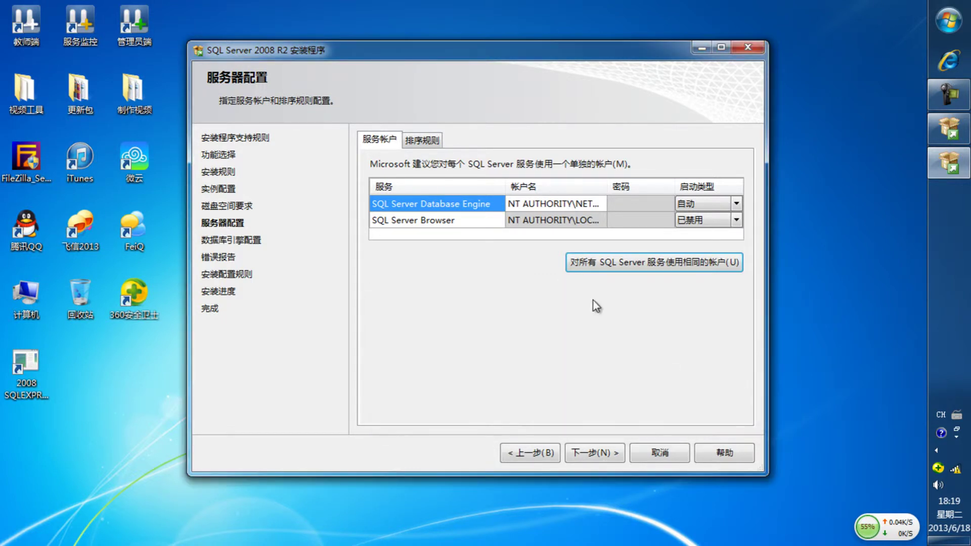
left_click(596, 454)
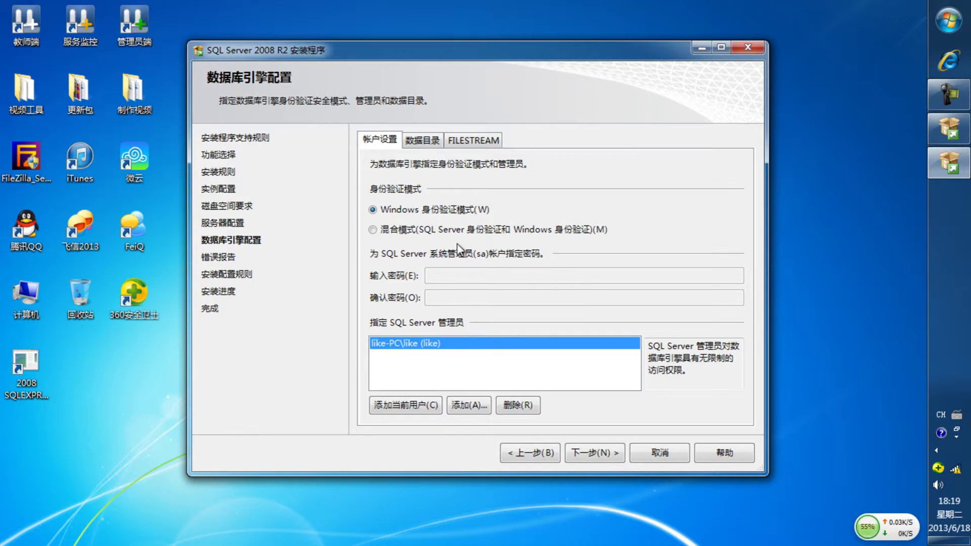
Choose mixed-mode authentication, enter and confirm the sa password, and continue to Error Reporting.
left_click(374, 230)
left_click(443, 277)
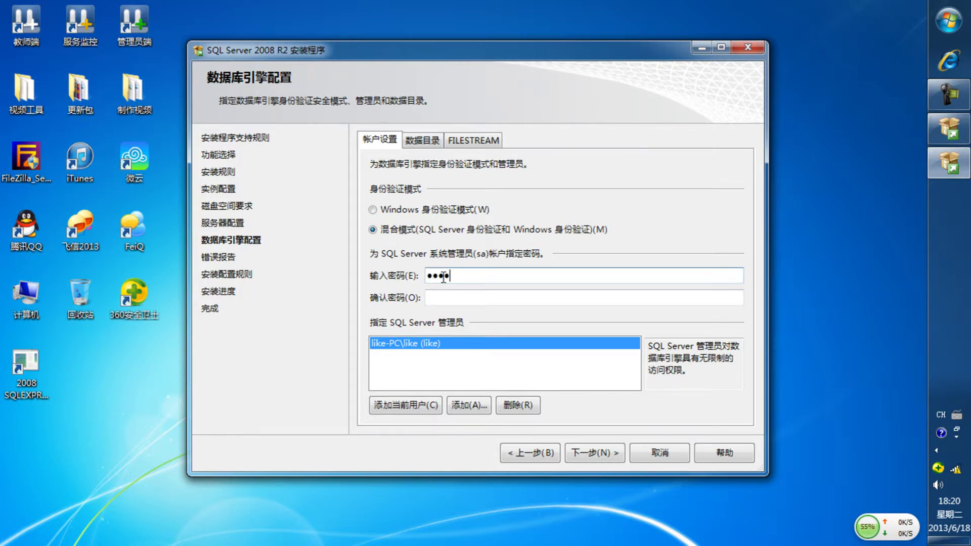
left_click(507, 298)
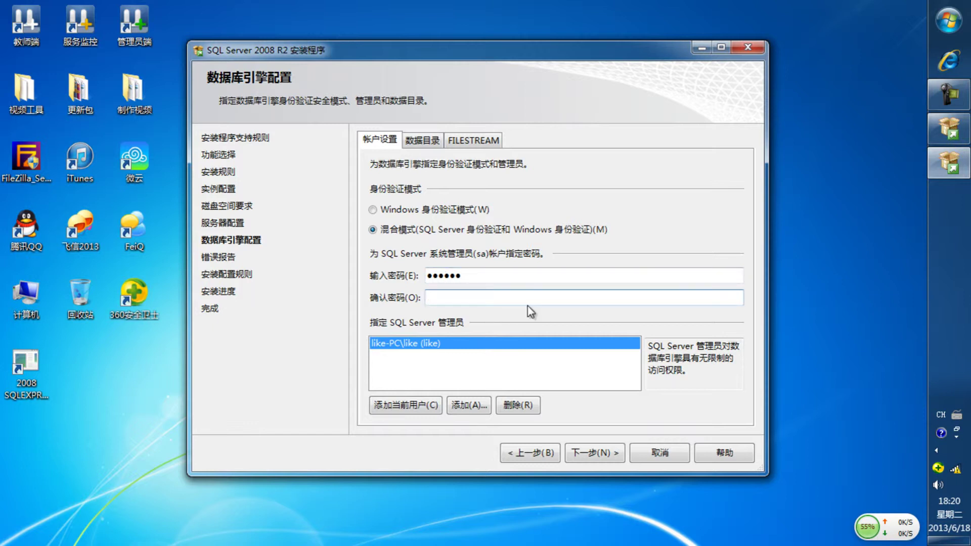
type("123456")
left_click(610, 455)
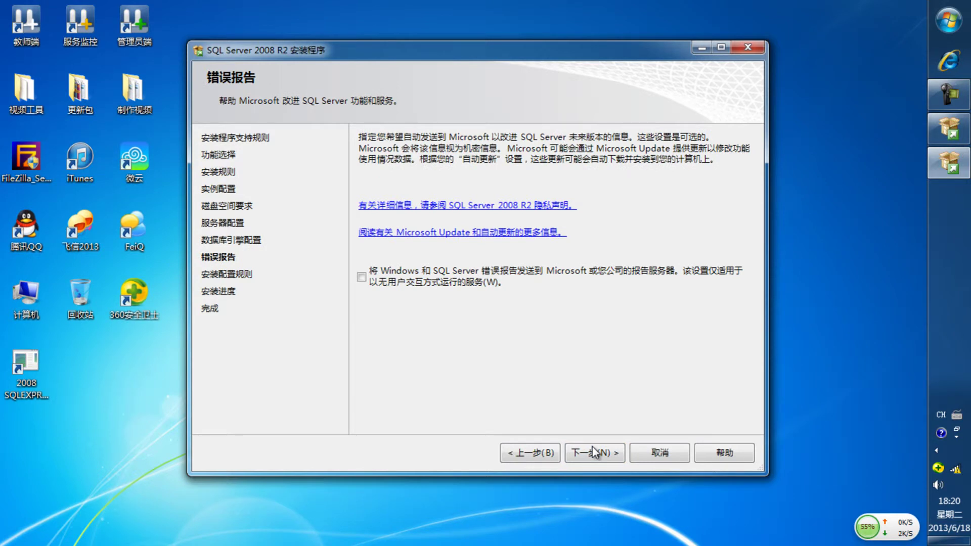
Run the installation and close the setup wizard once it finishes successfully.
left_click(595, 452)
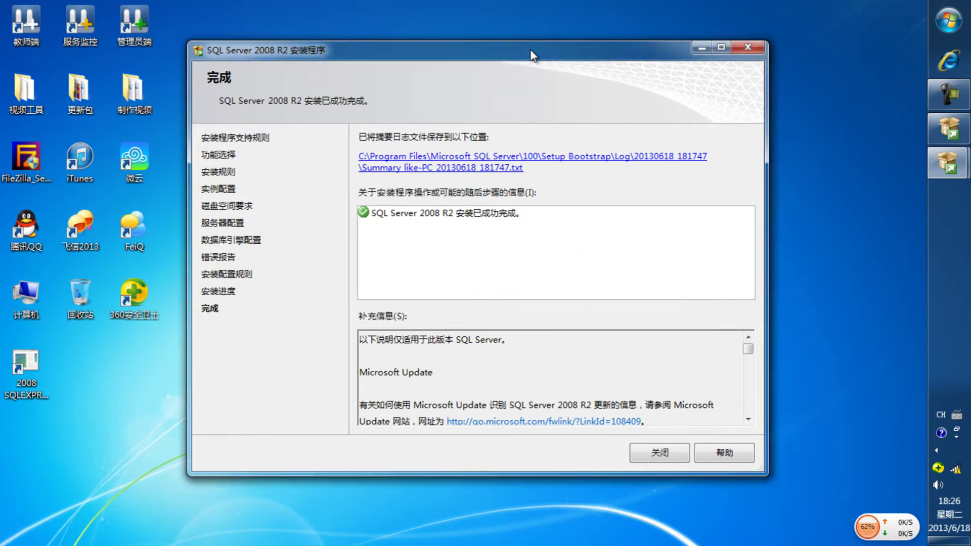
left_click_drag(533, 53, 567, 55)
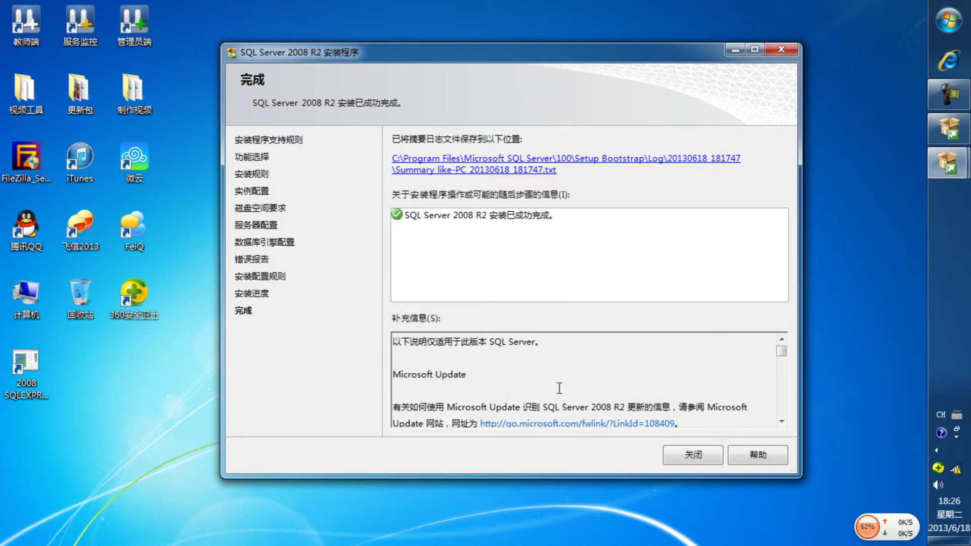
left_click(700, 454)
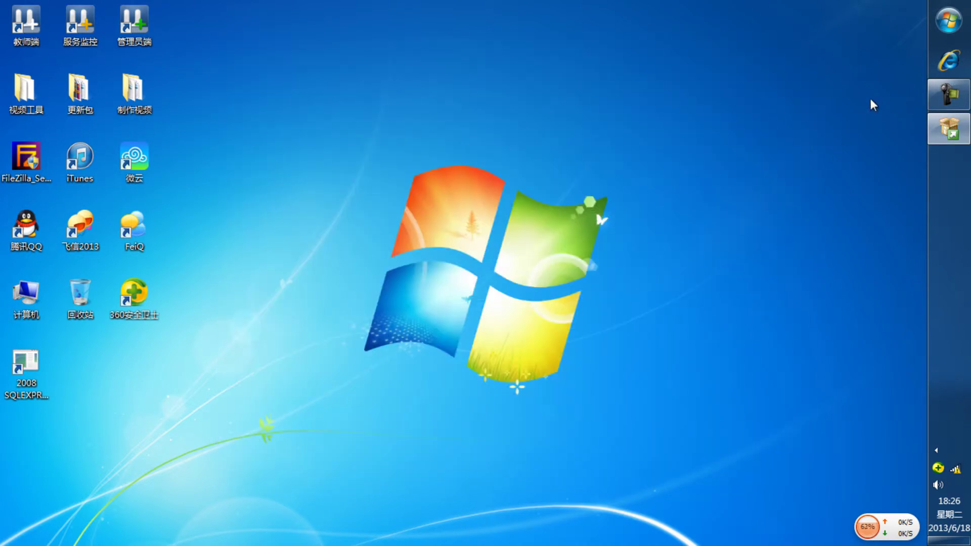
Launch SQL Server Configuration Manager from the Start menu and view the SQLEXPRESS network protocols.
left_click(948, 22)
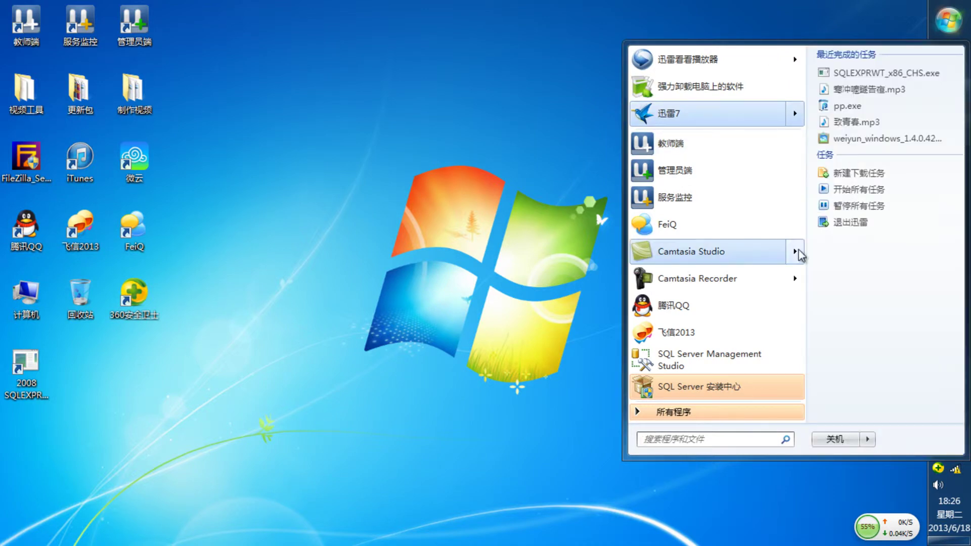
left_click(689, 414)
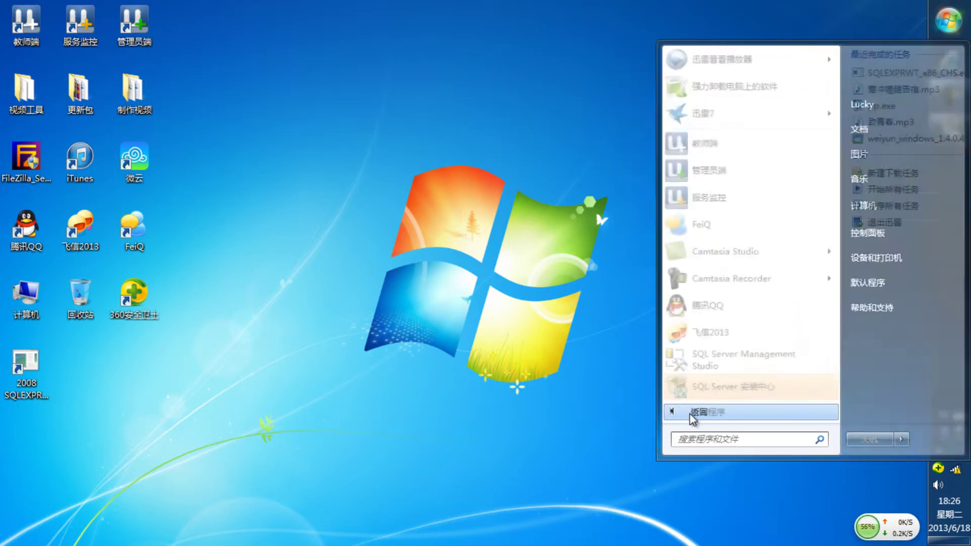
scroll(799, 243, "down", 4)
scroll(781, 268, "down", 3)
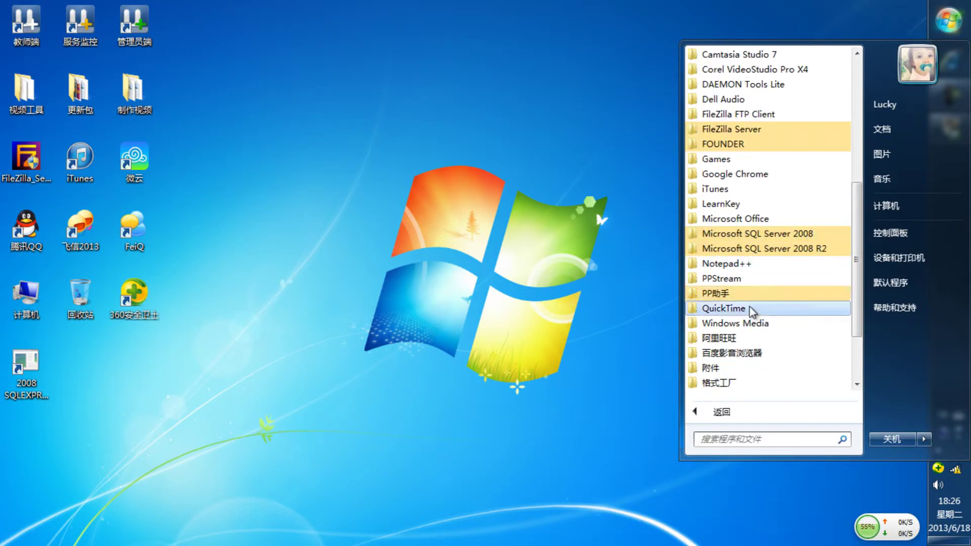
left_click(757, 248)
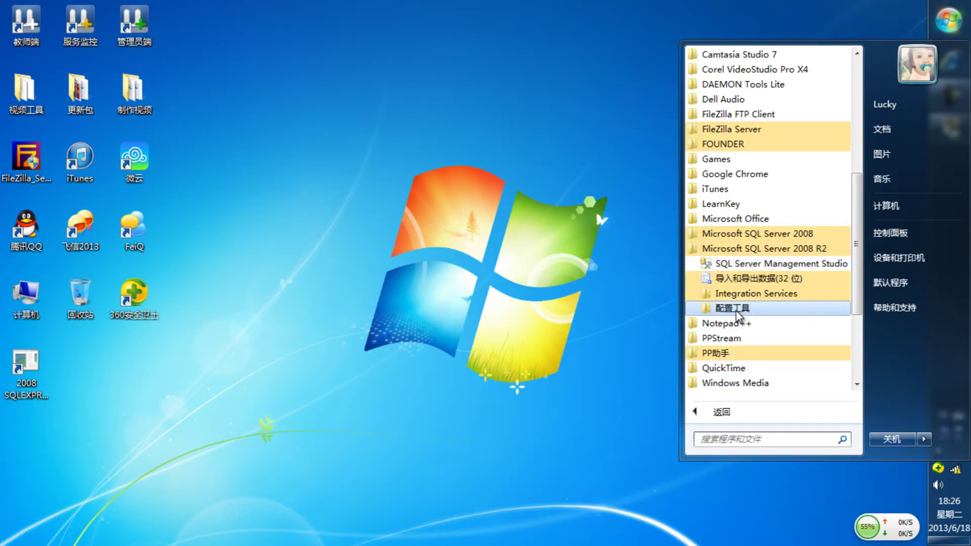
left_click(734, 308)
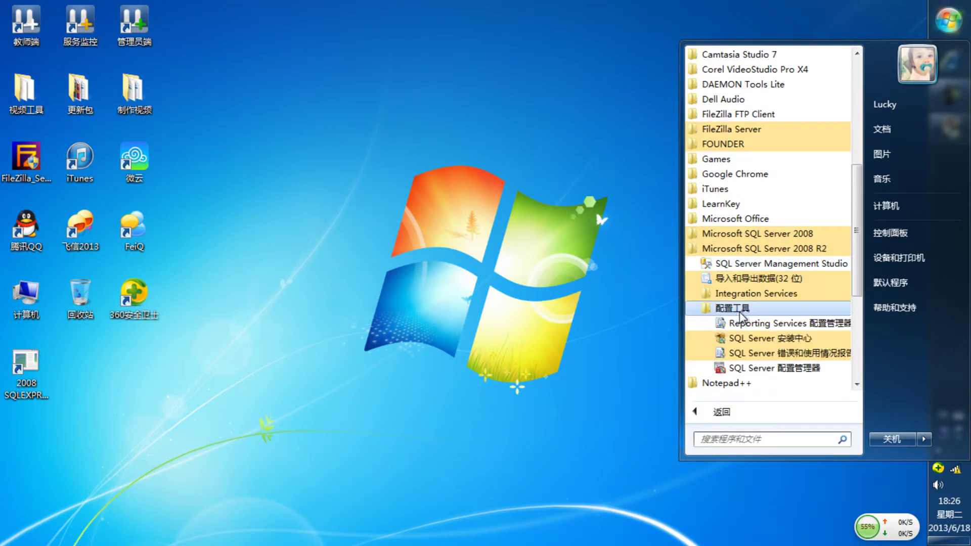
left_click(758, 369)
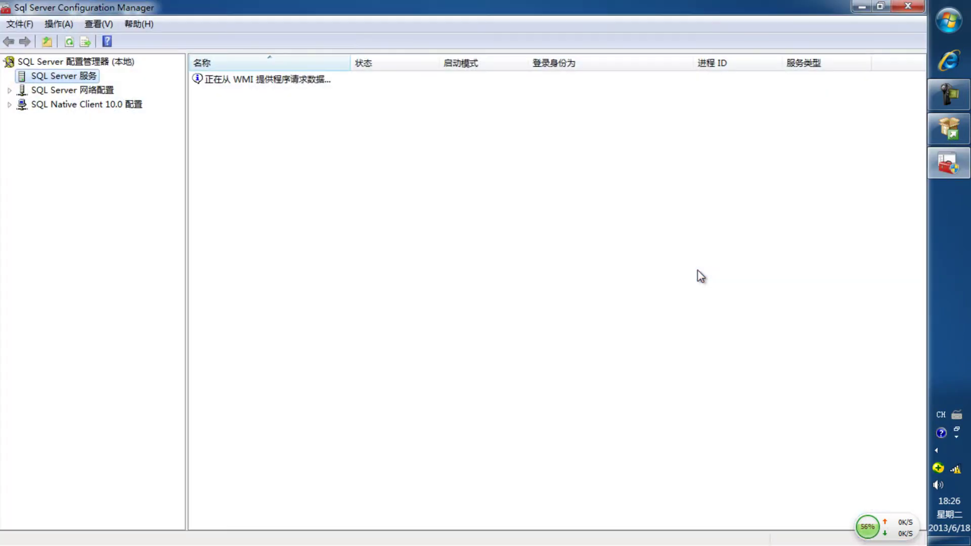
left_click(10, 90)
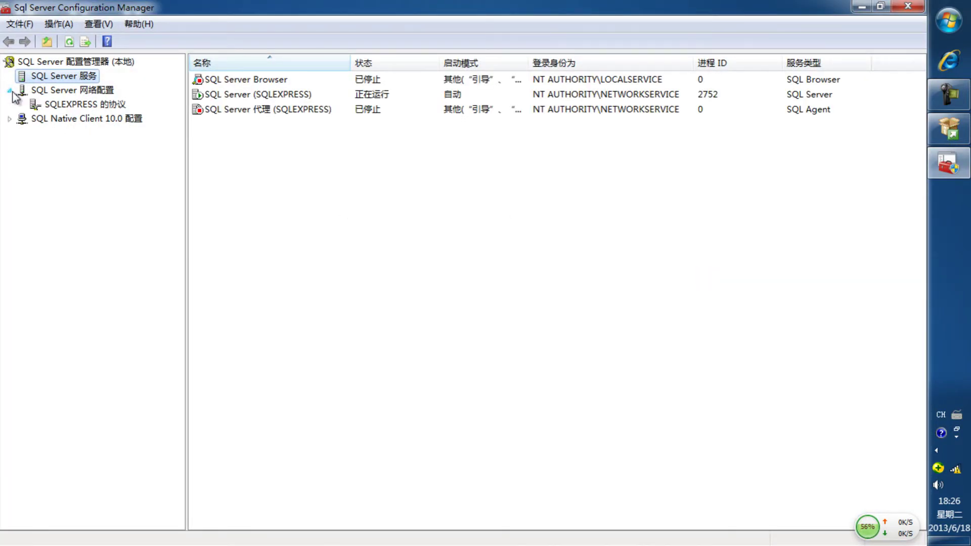
left_click(45, 104)
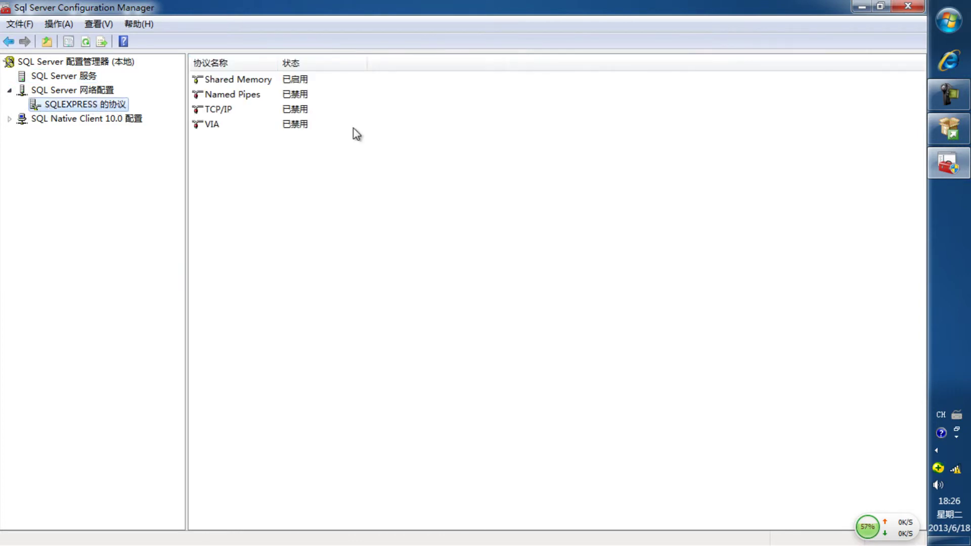
In the TCP/IP properties, set IP1's TCP port to 1433 and enable IP1.
right_click(280, 111)
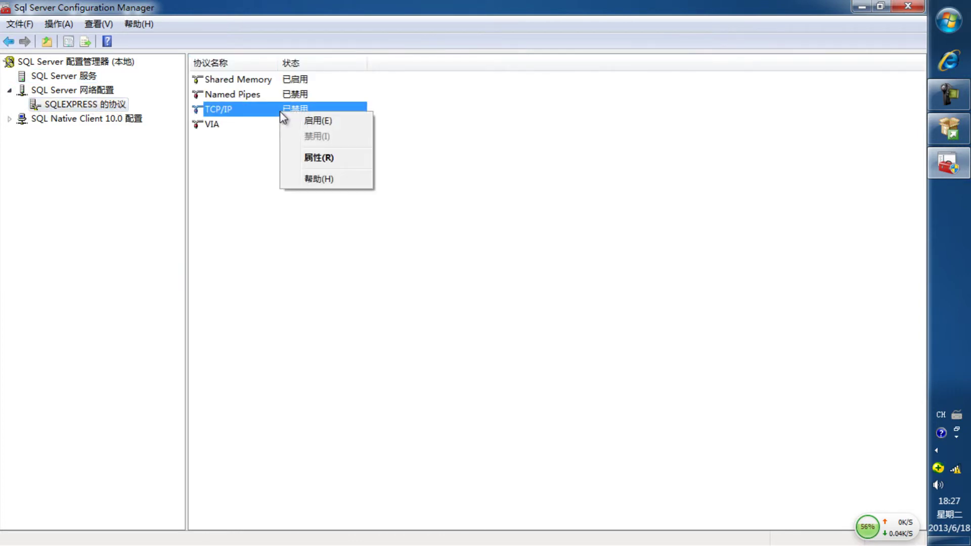
left_click(305, 157)
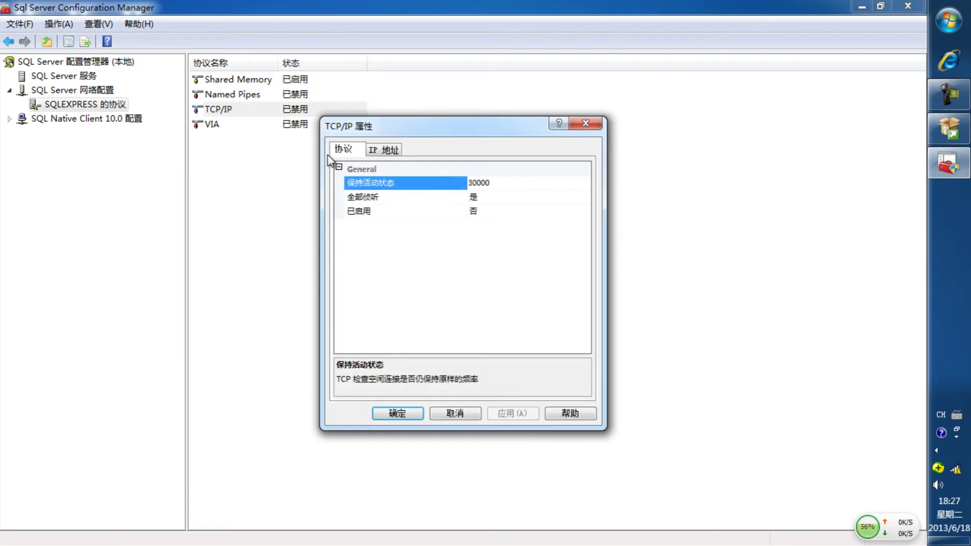
left_click(387, 151)
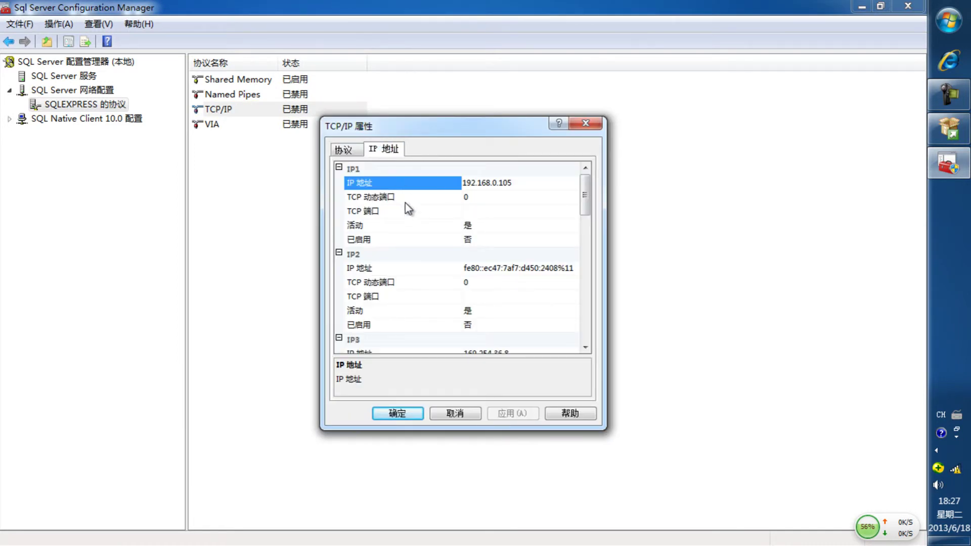
left_click(463, 211)
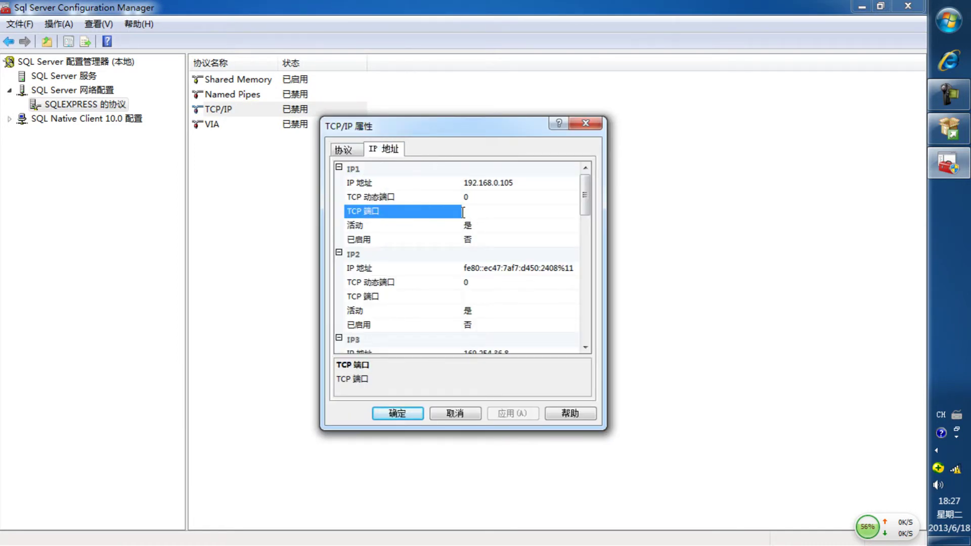
type("1433")
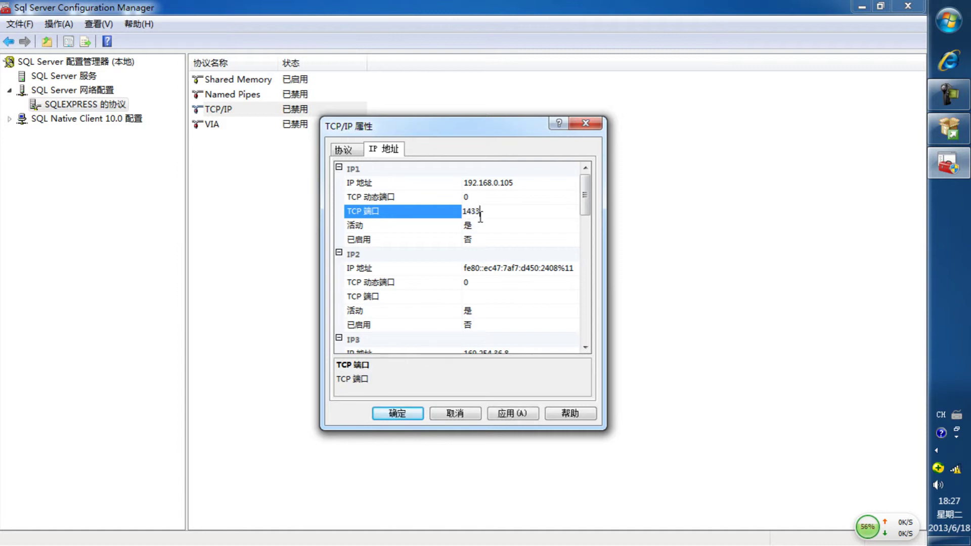
left_click(480, 238)
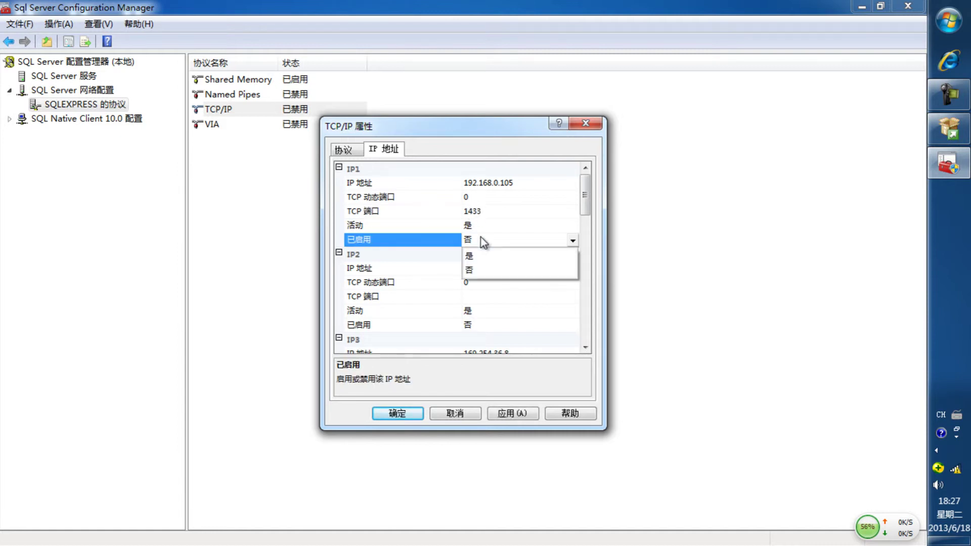
left_click(493, 256)
Set the IPAll TCP port to 1433 and apply the changes.
left_click_drag(584, 205, 585, 349)
left_click(469, 341)
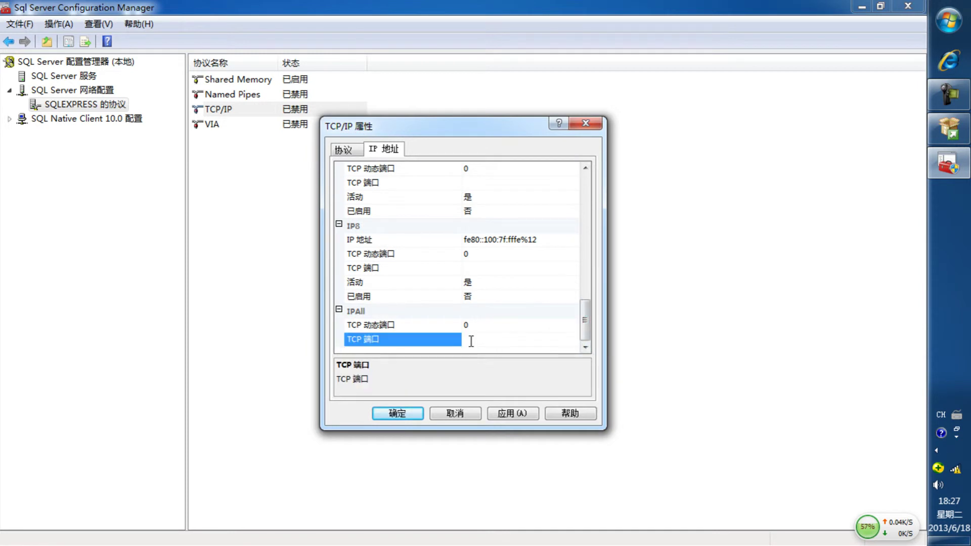
type("1433")
left_click(511, 413)
left_click(605, 338)
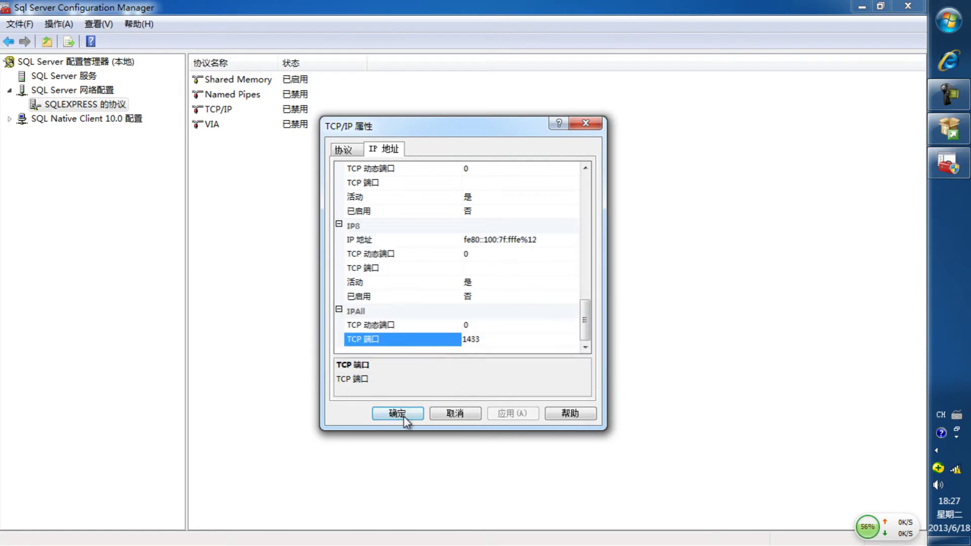
left_click(402, 411)
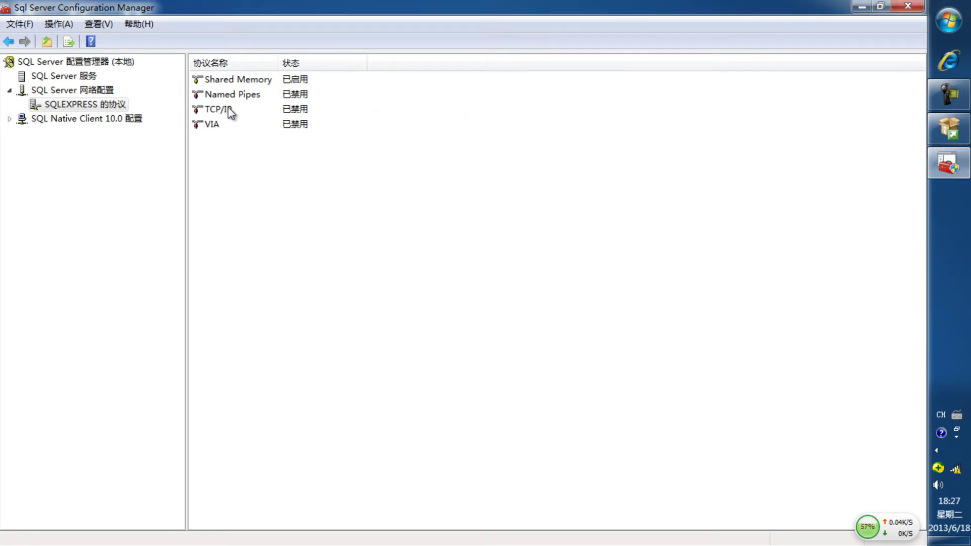
Enable the TCP/IP protocol for SQLEXPRESS, dismissing the restart warning.
right_click(229, 109)
left_click(243, 114)
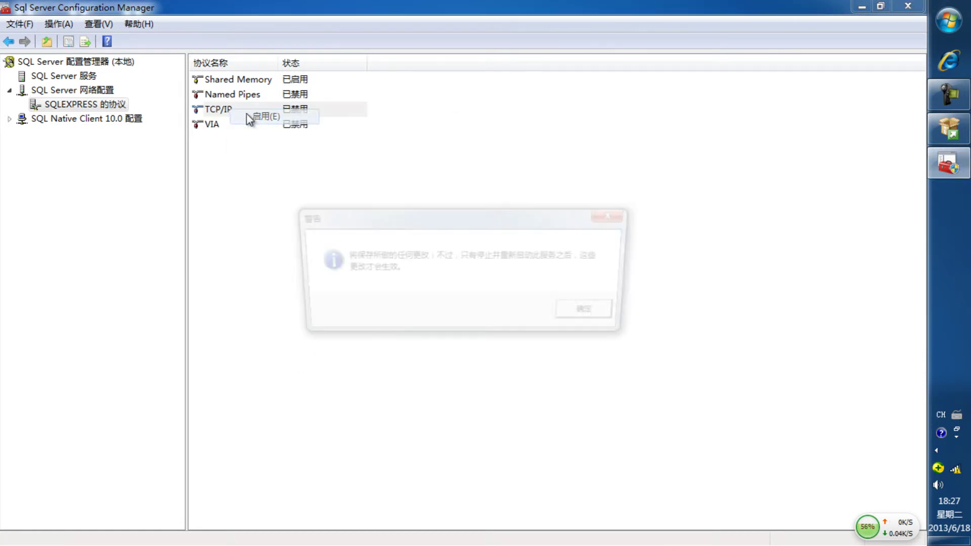
left_click(586, 314)
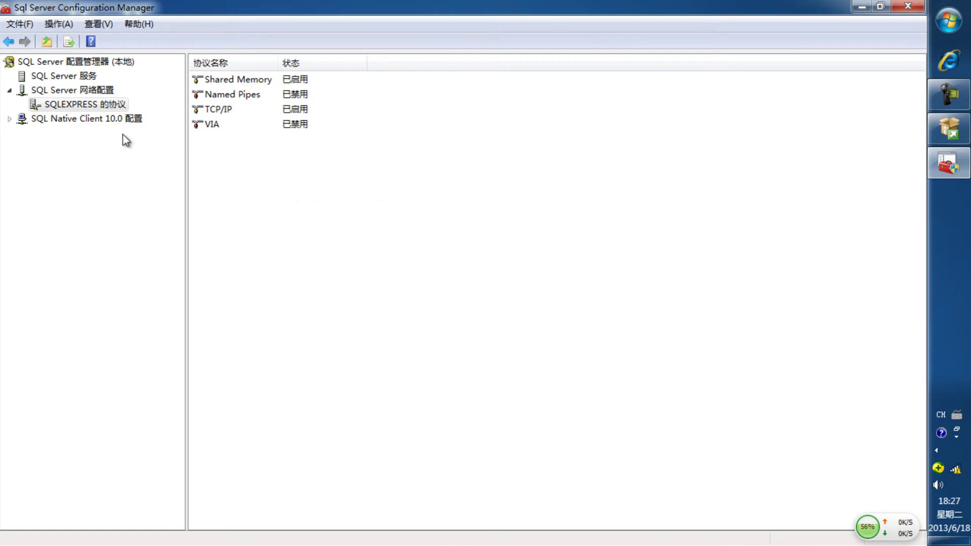
Check the SQL Native Client 10.0 client protocols, then display the SQL Server services.
left_click(10, 119)
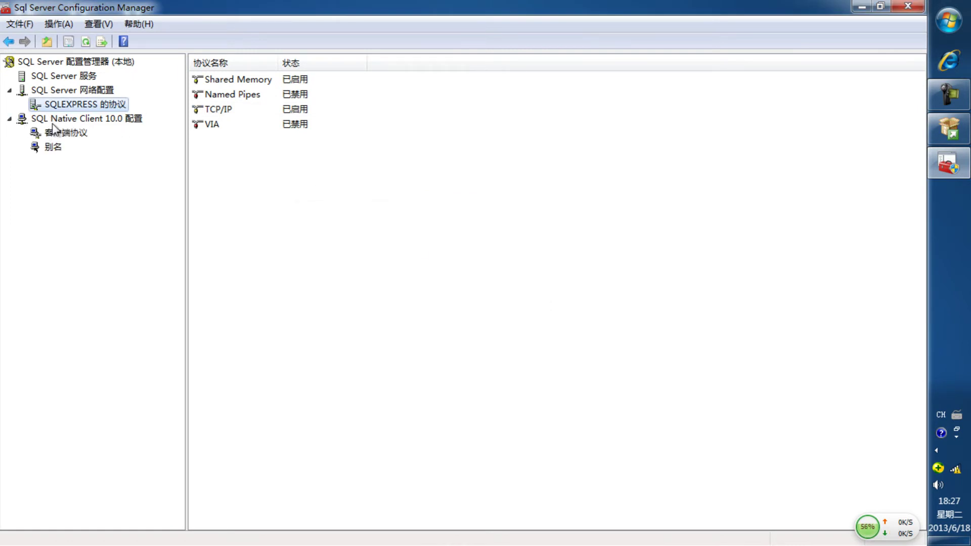
left_click(63, 133)
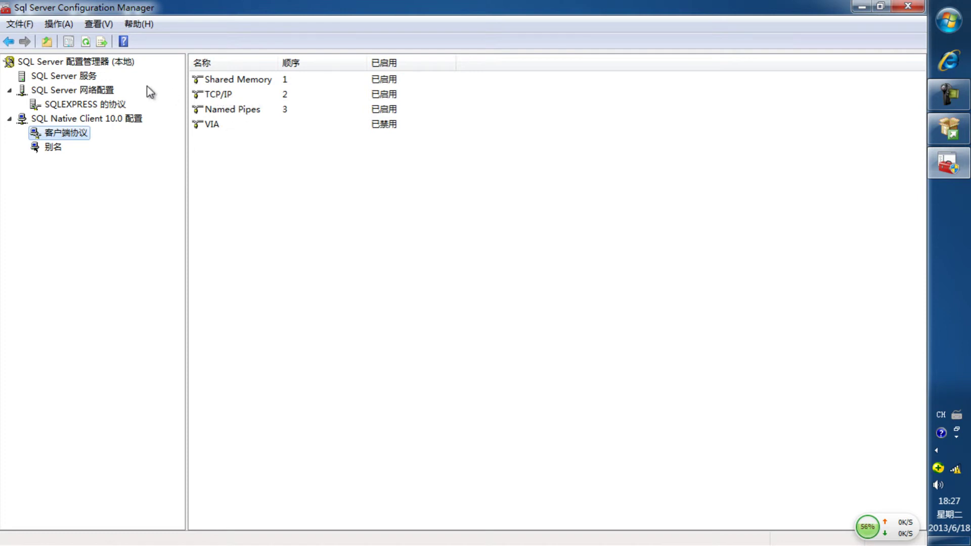
left_click(82, 76)
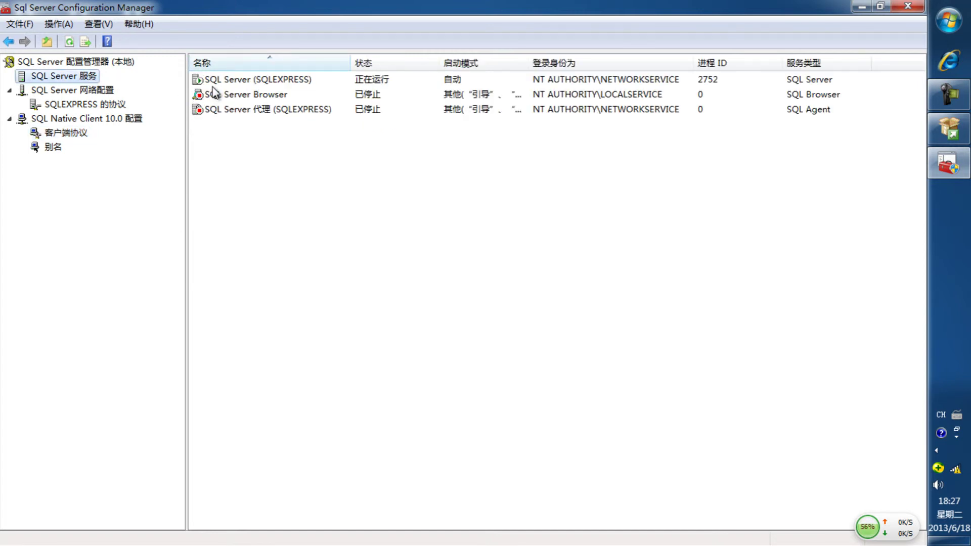
Restart the SQL Server (SQLEXPRESS) service so it runs under a new process ID.
right_click(251, 83)
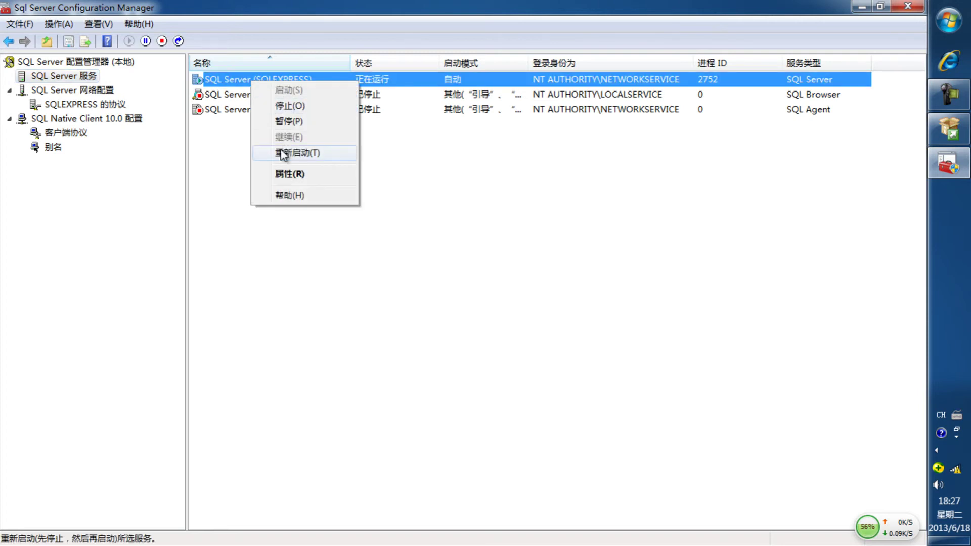
left_click(281, 153)
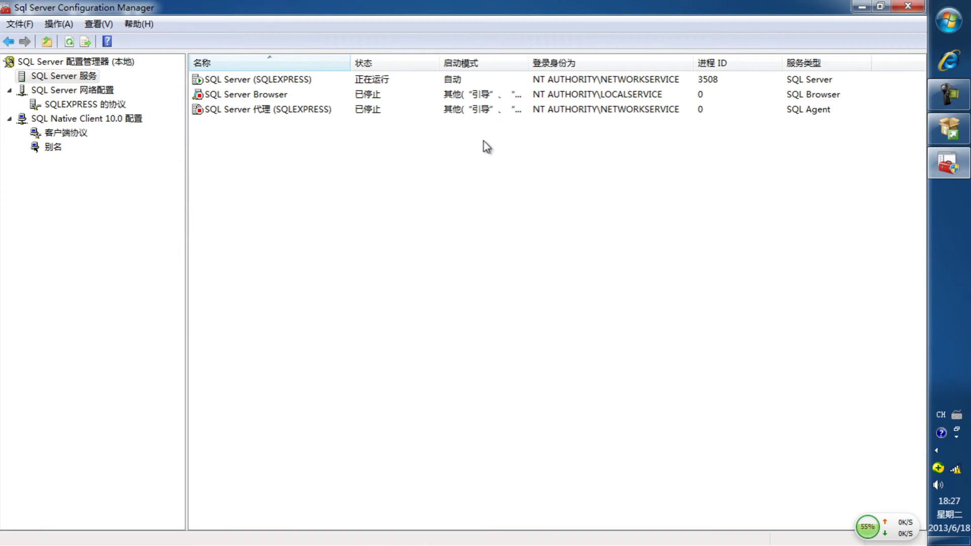
Launch SQL Server Management Studio from the Microsoft SQL Server 2008 R2 programs in the Start menu.
left_click(949, 22)
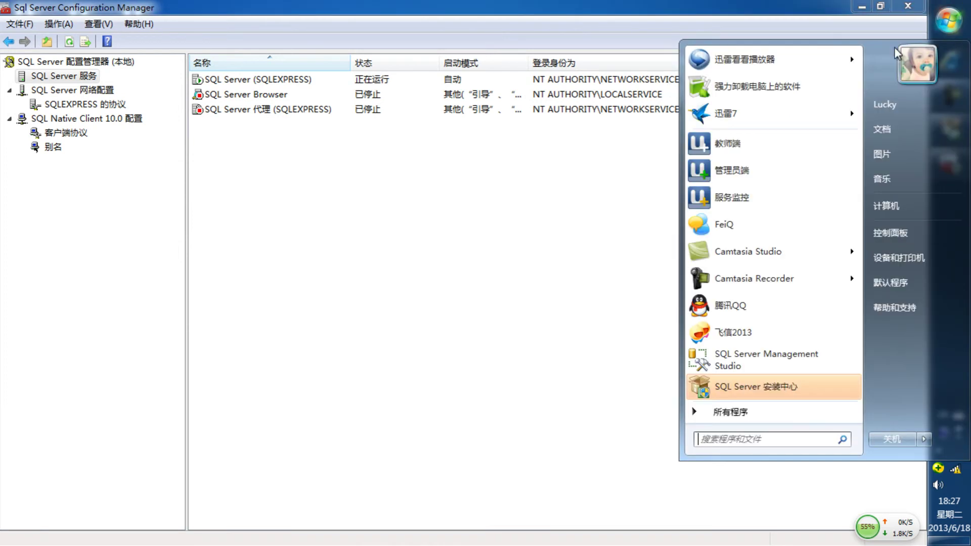
left_click(739, 412)
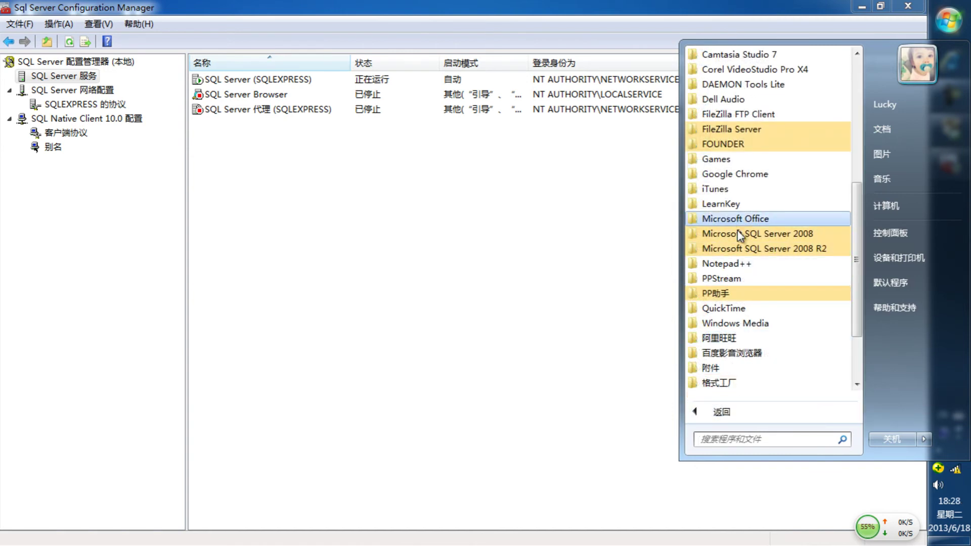
left_click(741, 248)
left_click(747, 263)
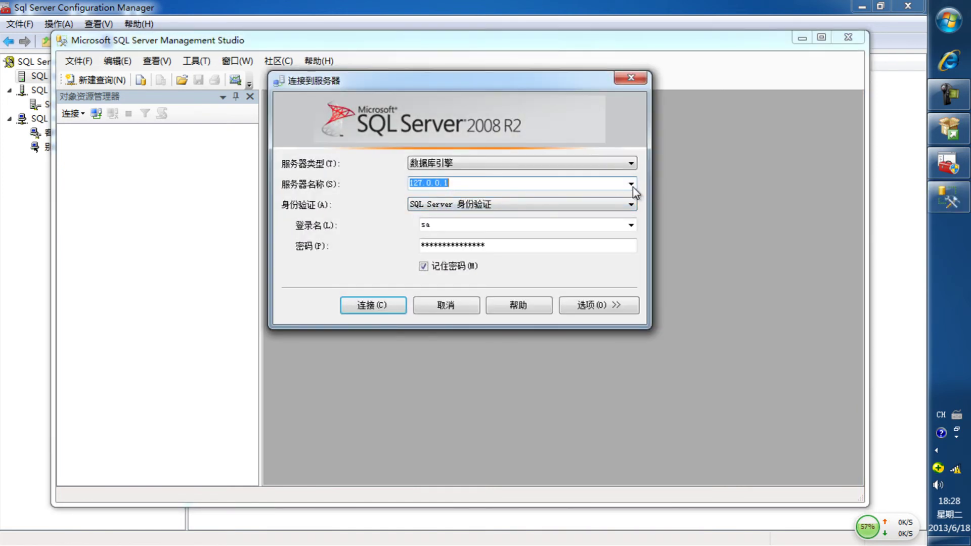
Connect to the local SQLEXPRESS instance as sa with SQL Server authentication.
left_click(631, 183)
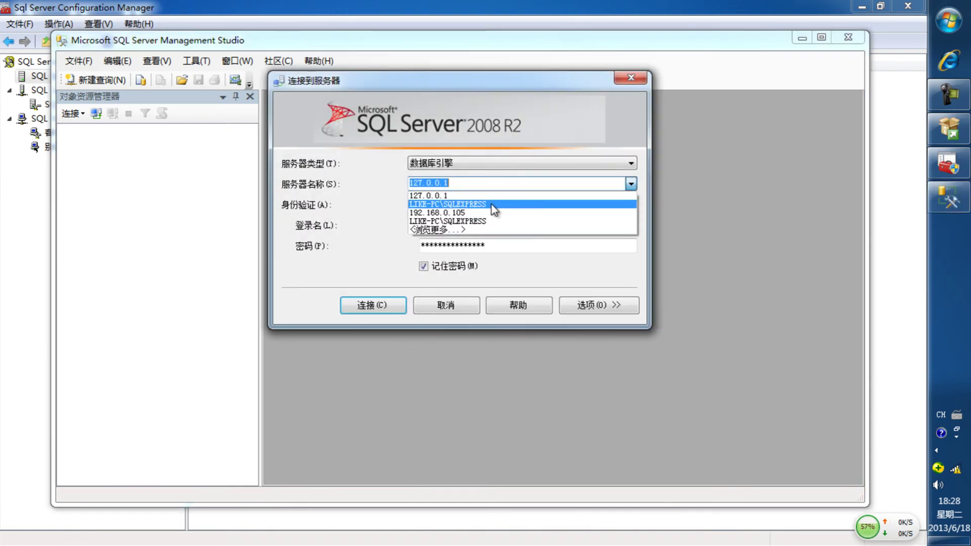
left_click(493, 204)
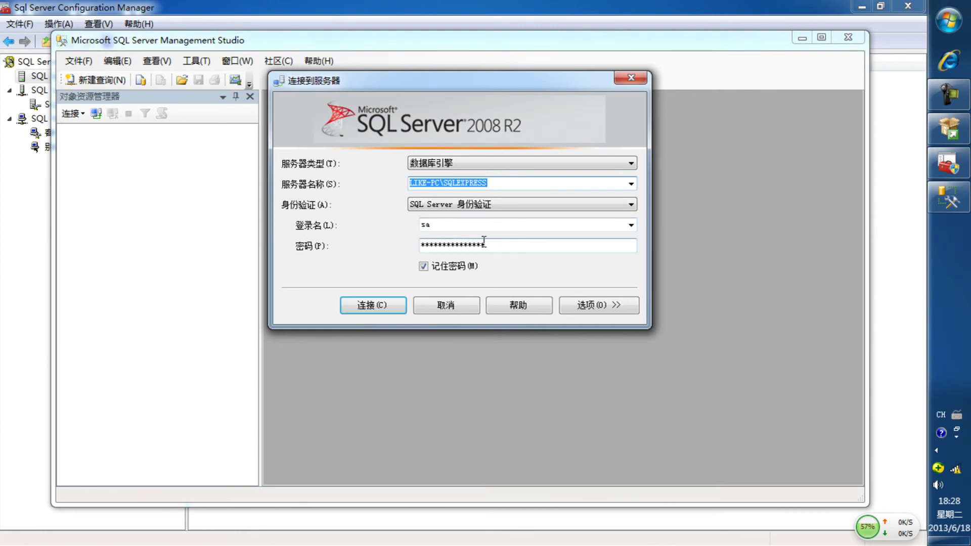
left_click(395, 306)
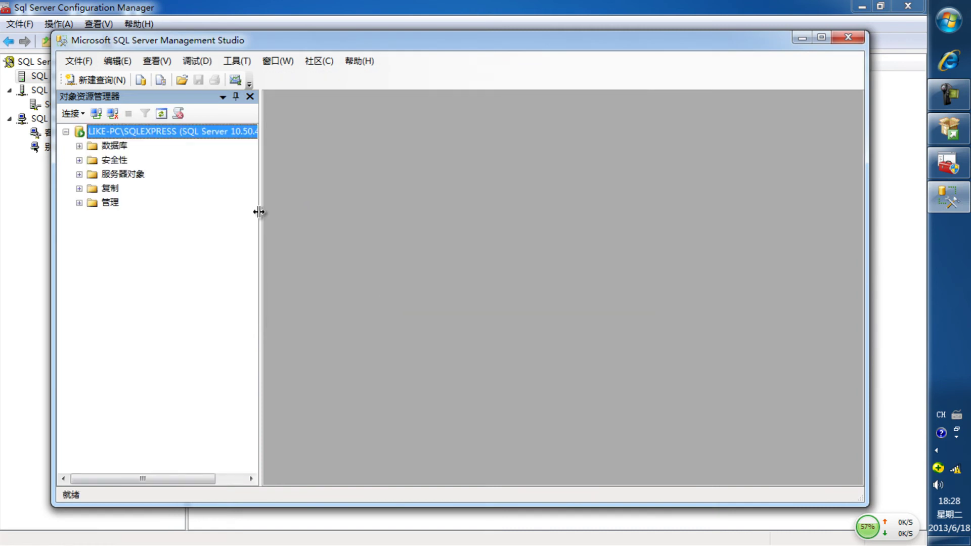
Disconnect, then reconnect Object Explorer to server 127.0.0.1 as sa, entering the sa password.
left_click(112, 114)
left_click(95, 115)
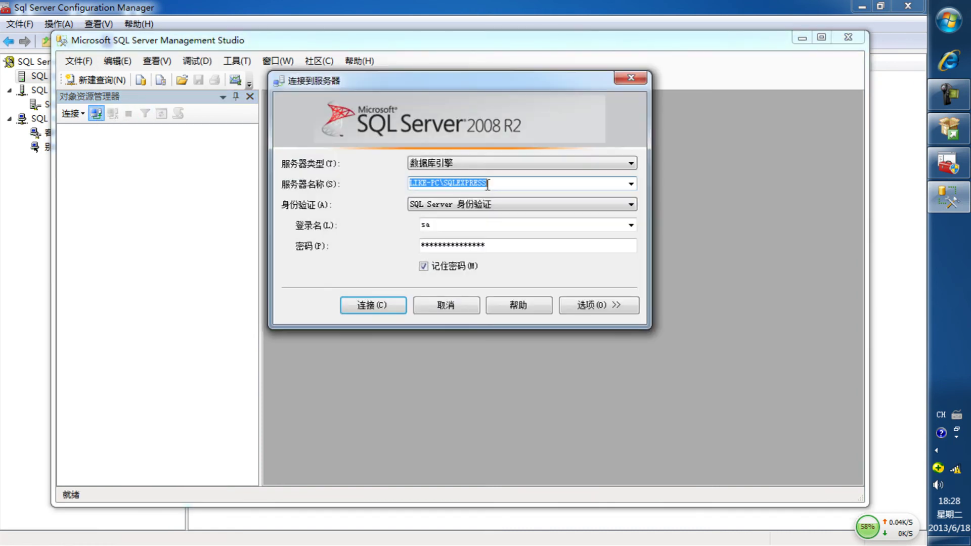
type("127.0.0.1")
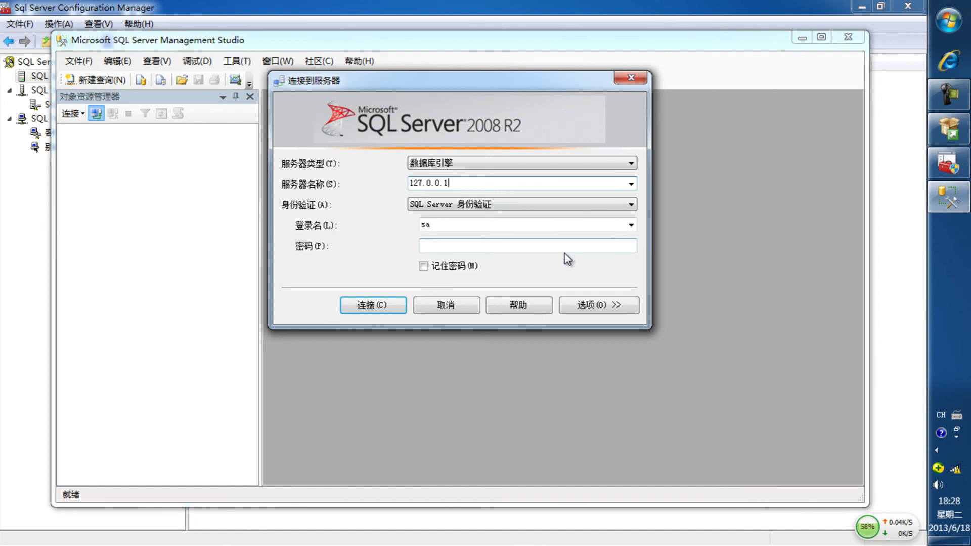
left_click(564, 244)
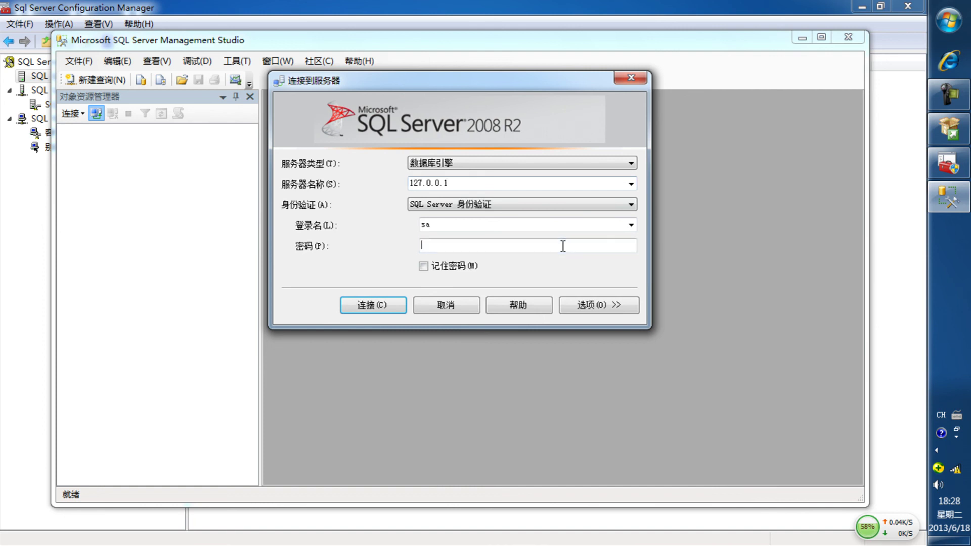
type("1")
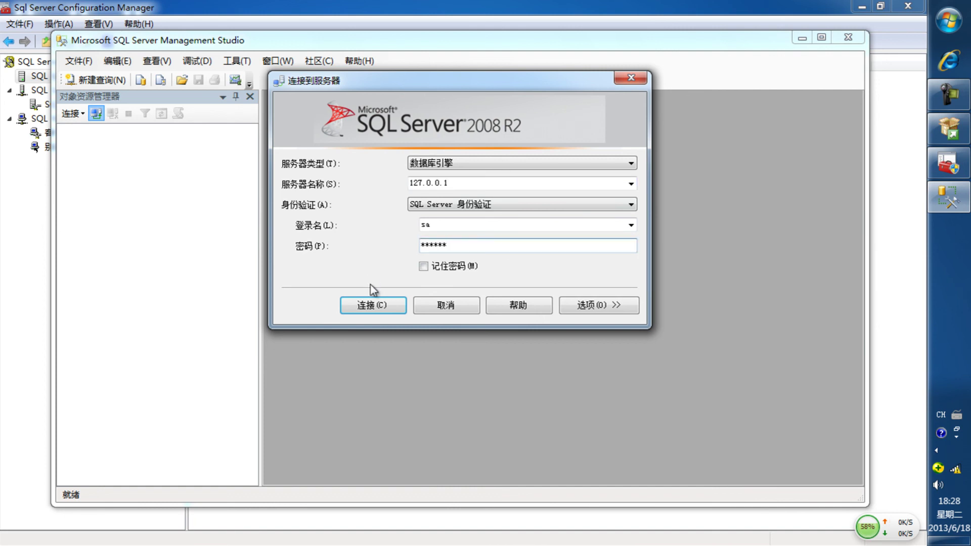
left_click(373, 304)
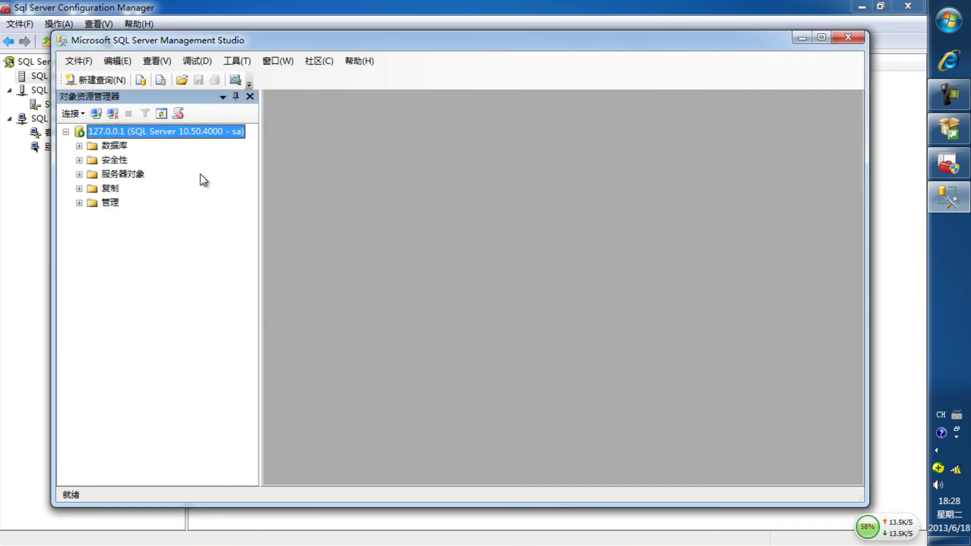